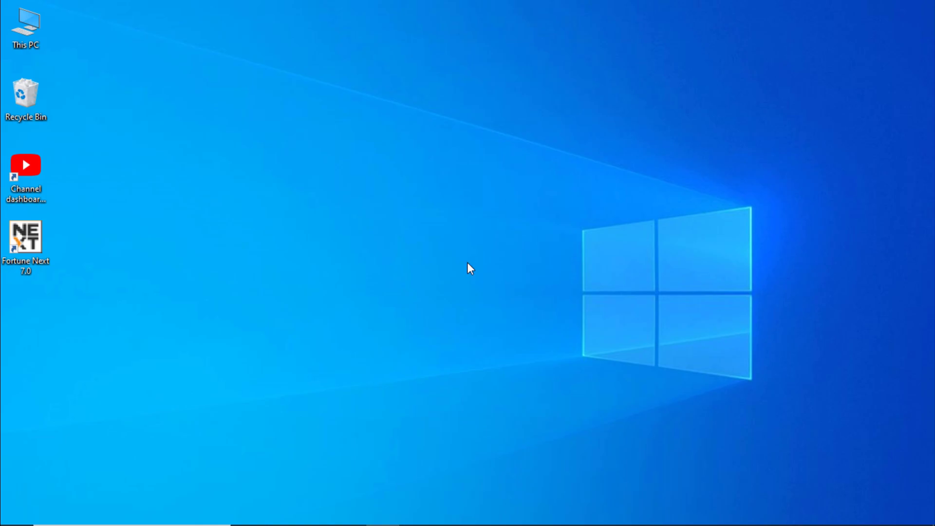
# - Switch to the AnyDesk remote session and check which network the remote computer is using
pyautogui.moveTo(449, 511)
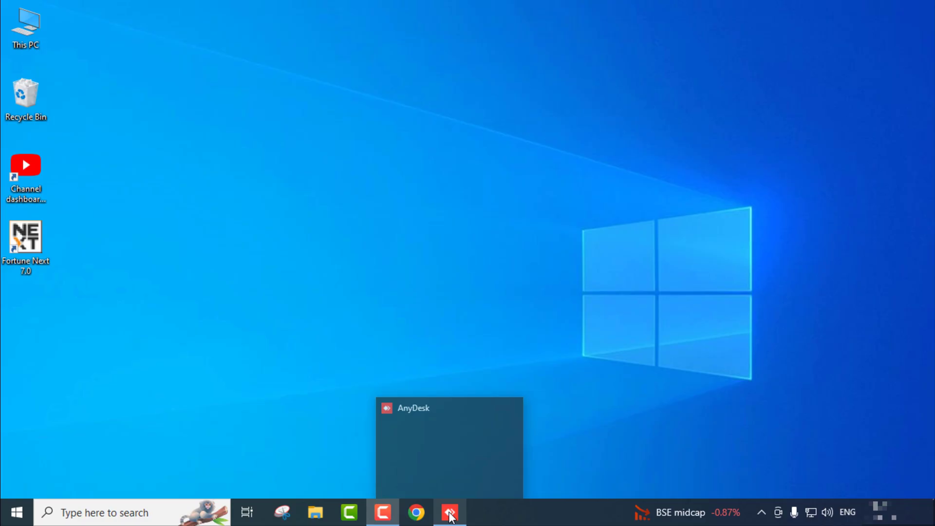
pyautogui.click(432, 468)
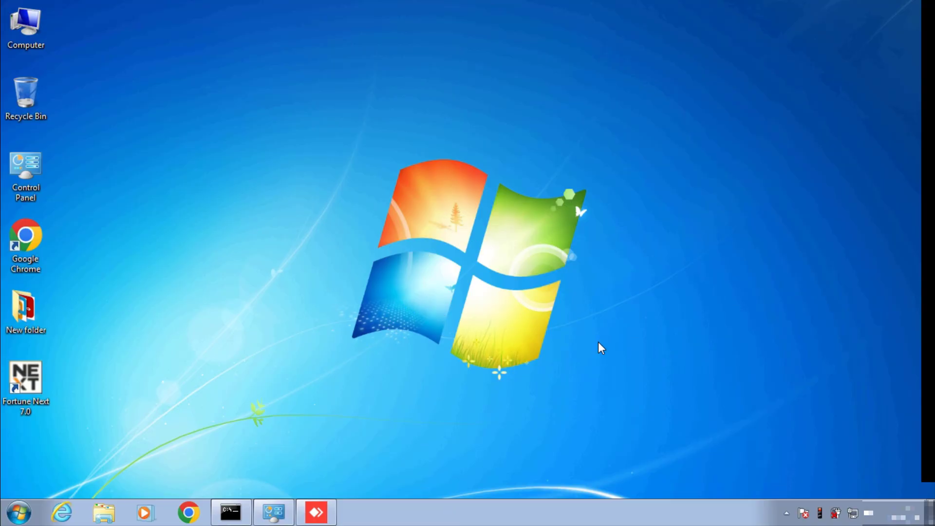
pyautogui.click(852, 512)
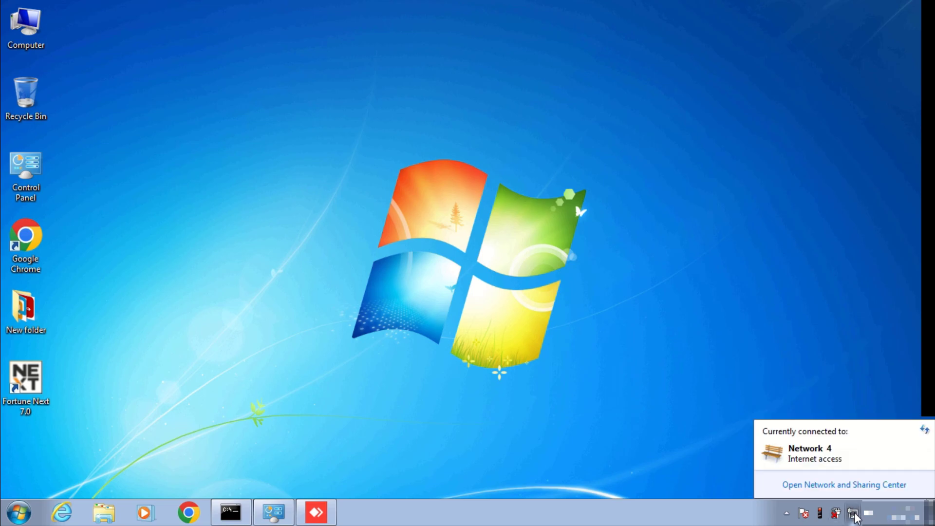
pyautogui.click(764, 392)
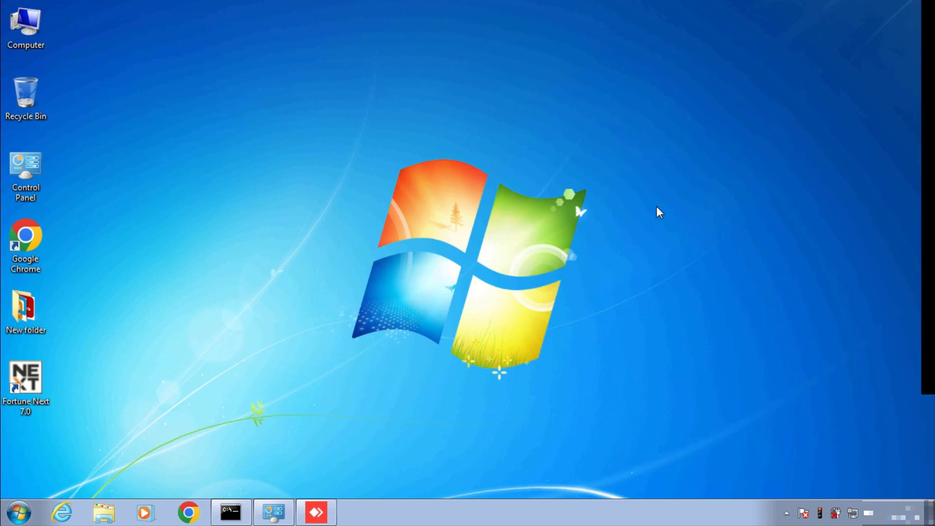
# - Open the \\ids-server network location to view its shared folders and printers, and close the window
pyautogui.press('super+r')
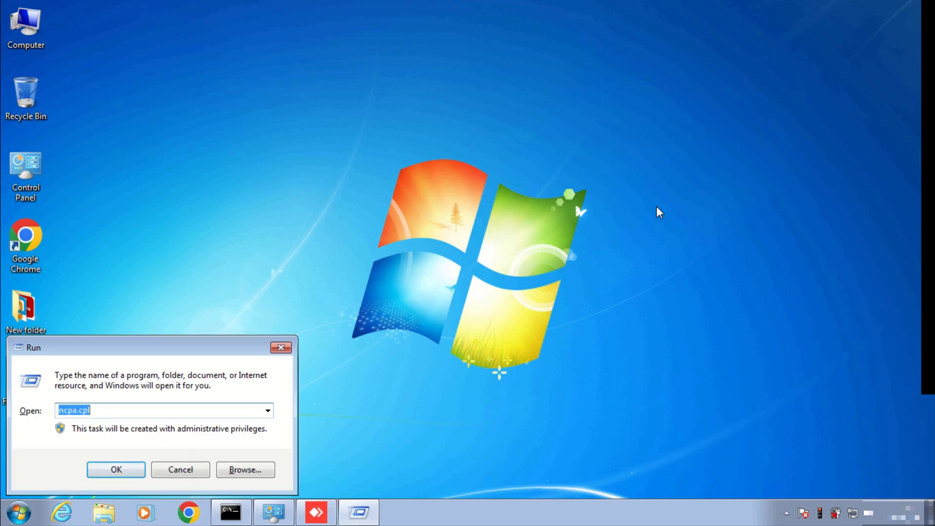
pyautogui.write('\\\\ids')
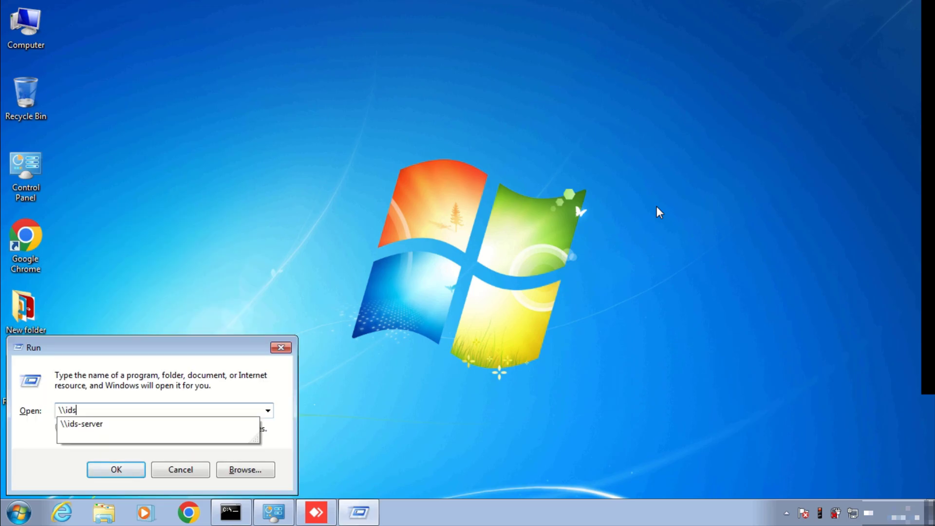
pyautogui.press('Down')
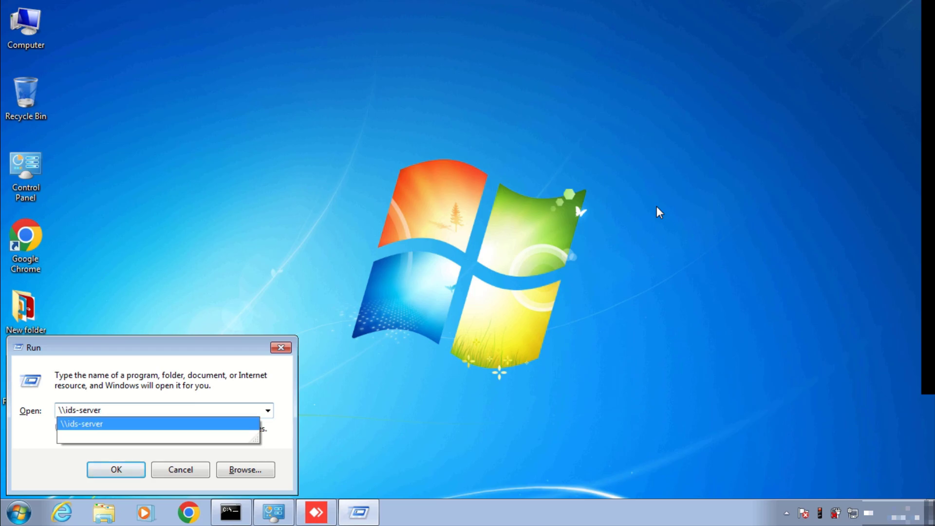
pyautogui.press('Return')
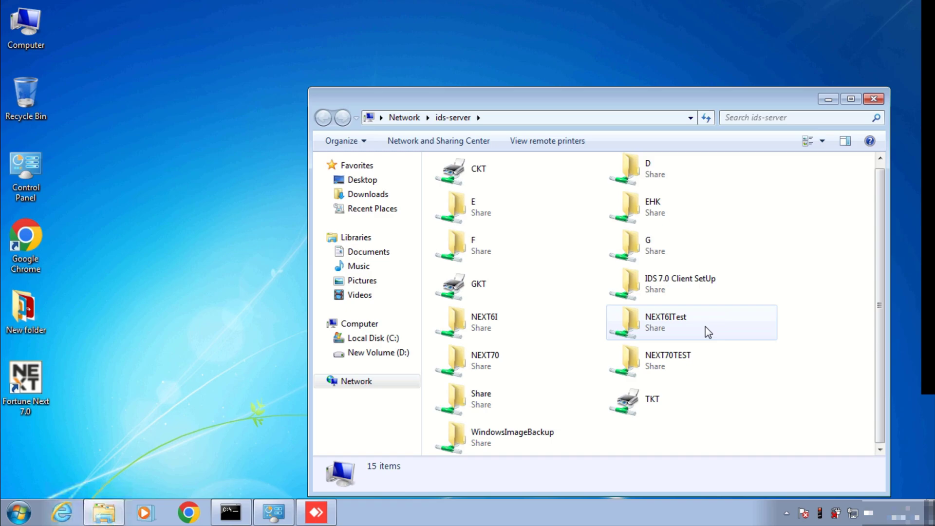
pyautogui.click(873, 99)
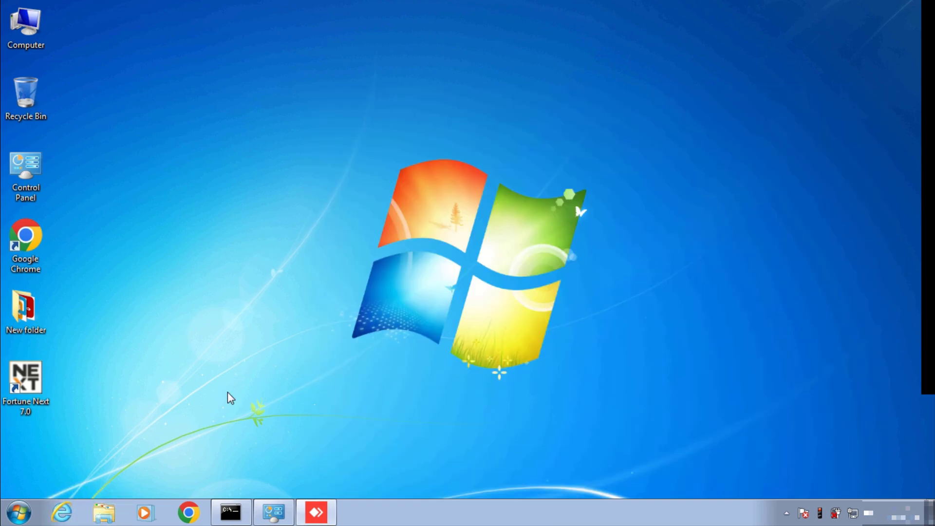
# - Test the Fortune Next 7.0 login on the NEXT65 database with user IDSPMS and the account password, and close the program
pyautogui.click(43, 394)
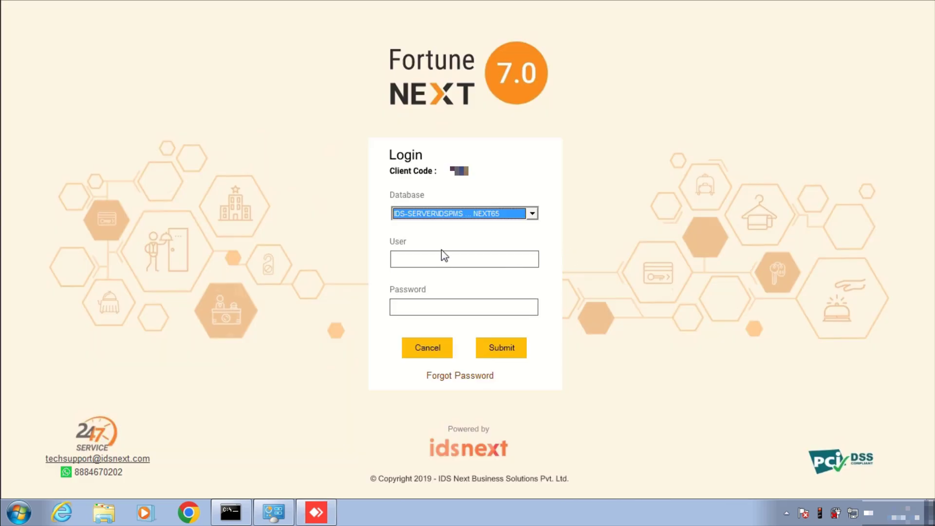
pyautogui.click(470, 260)
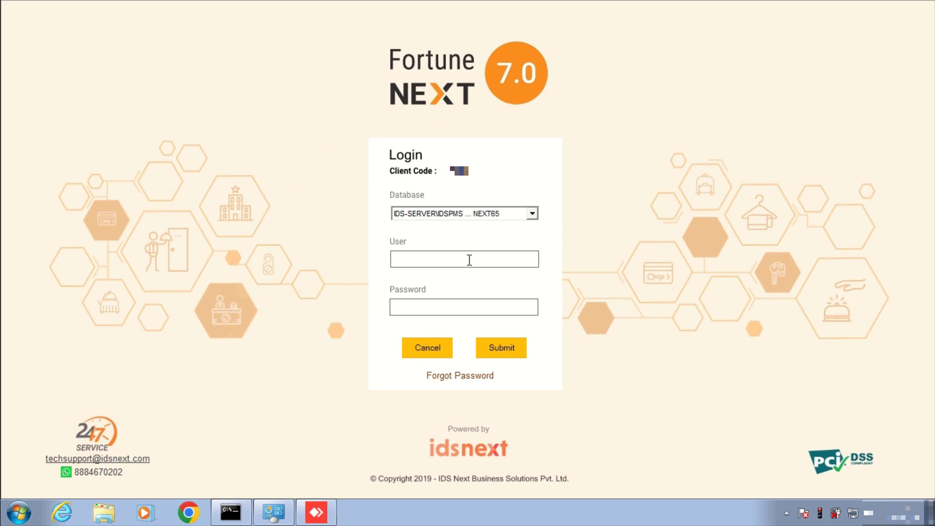
pyautogui.write('IDSPMS')
pyautogui.press('Tab')
pyautogui.write('************')
pyautogui.press('Return')
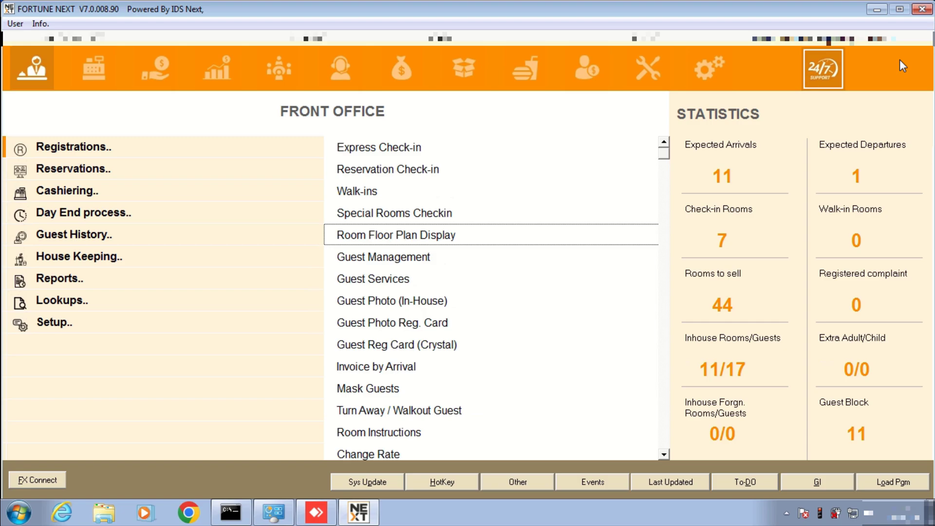
pyautogui.click(922, 9)
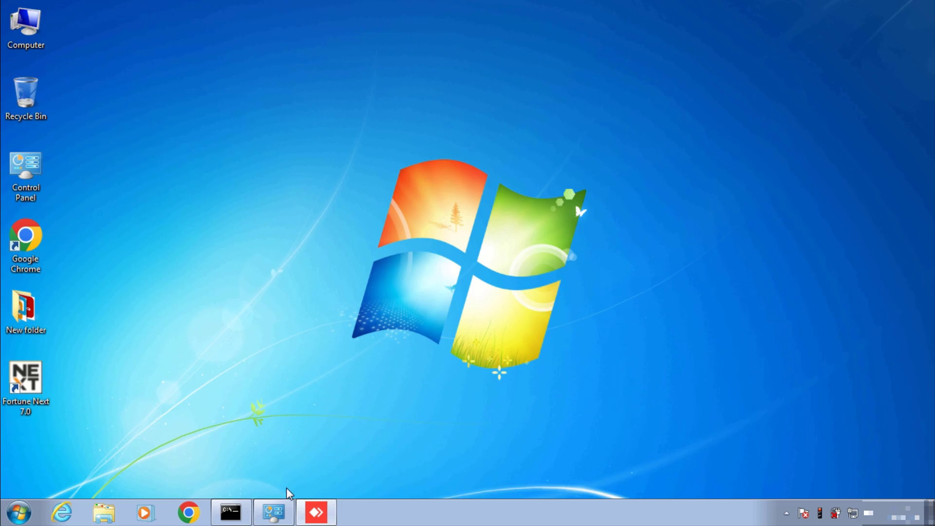
# - Enable the disabled Wireless Network Connection adapter in the Network Connections window
pyautogui.click(274, 516)
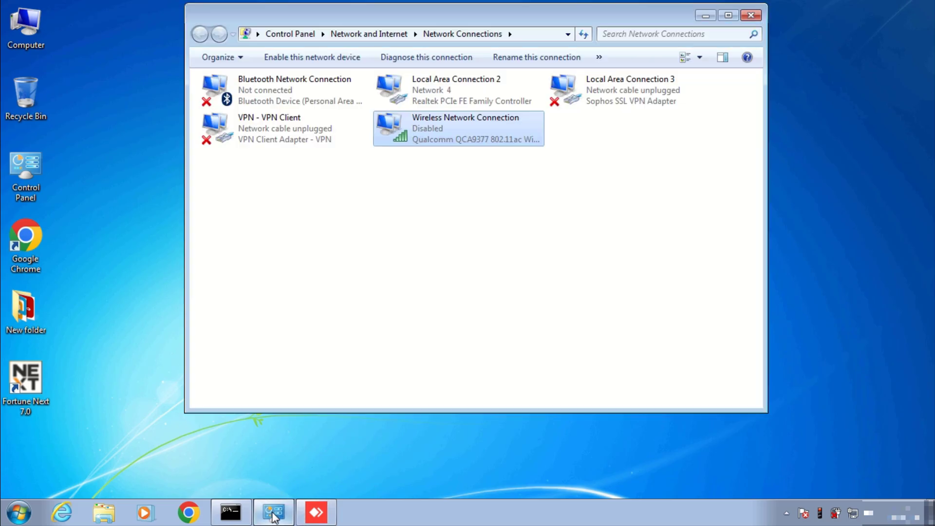
pyautogui.rightClick(447, 122)
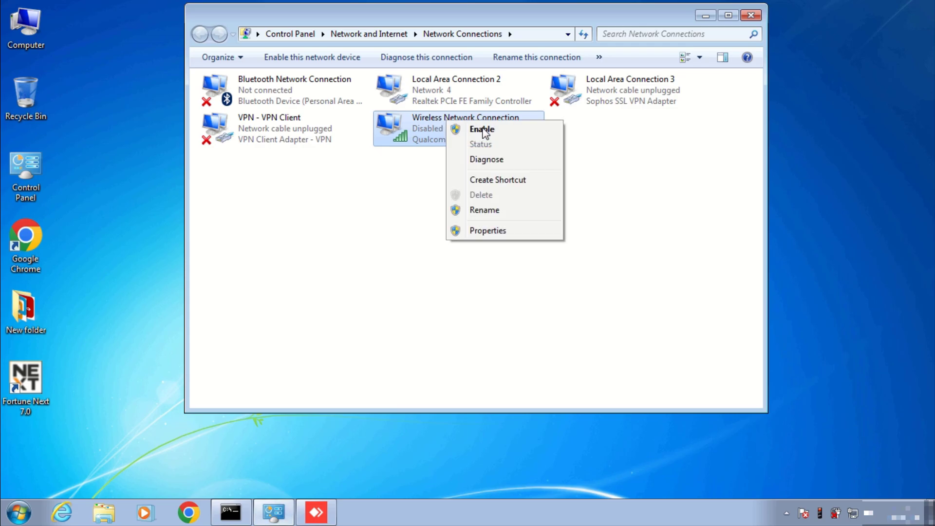
pyautogui.click(483, 130)
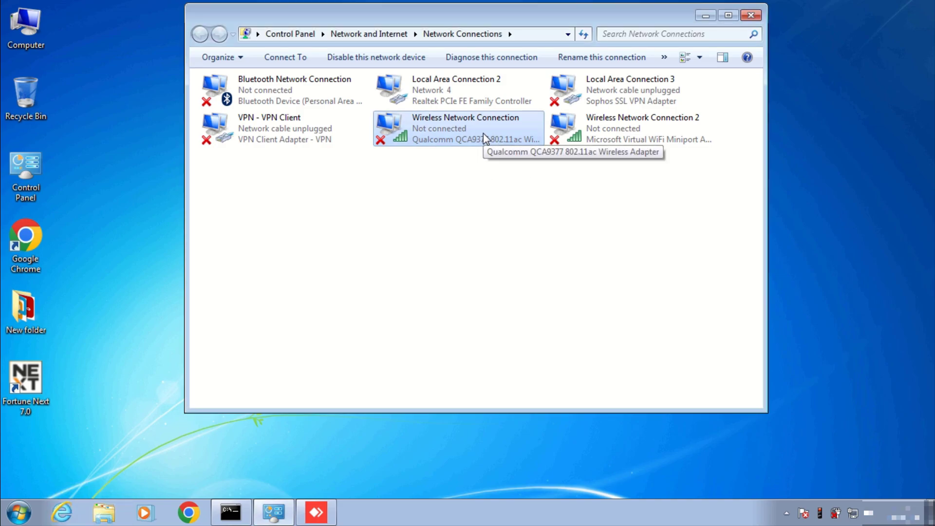
# - Connect to the Millenia Regency Wi-Fi network and check the Local Area Connection 2 and wireless adapters
pyautogui.click(852, 512)
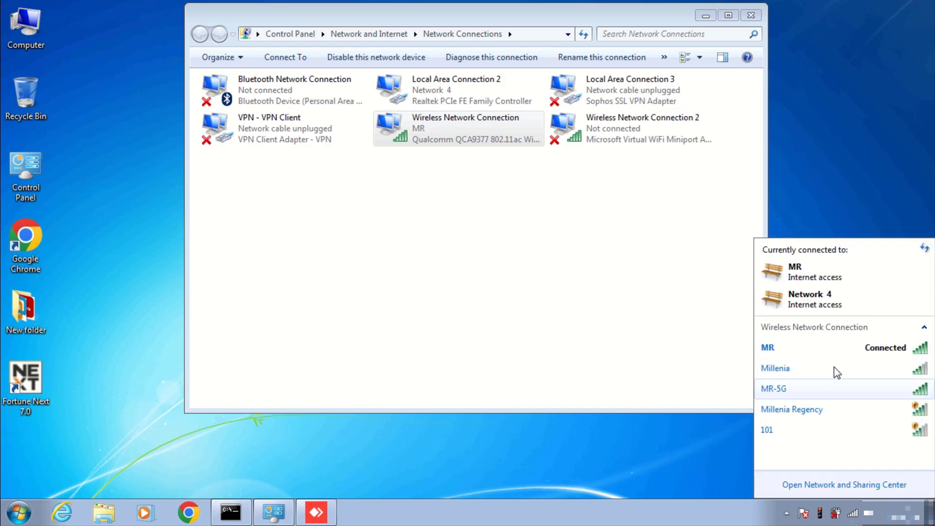
pyautogui.click(820, 411)
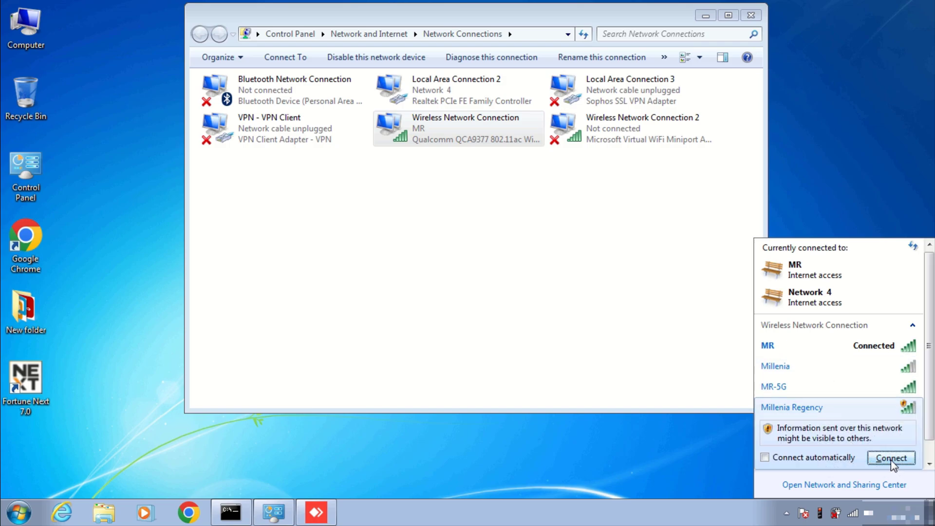
pyautogui.click(891, 459)
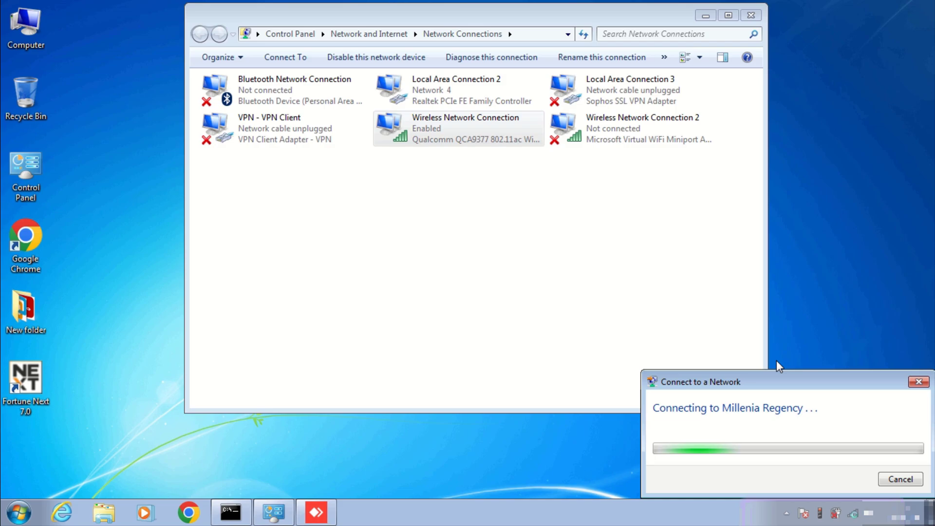
pyautogui.click(431, 95)
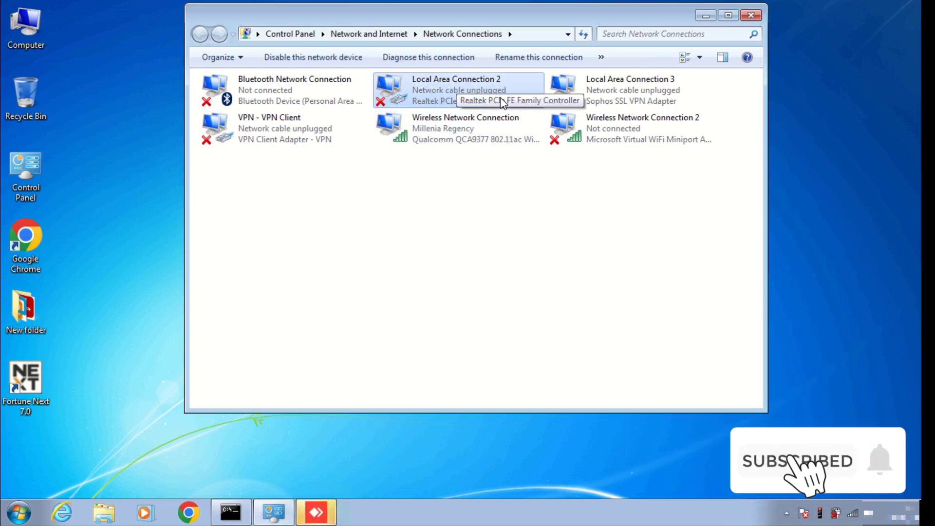
pyautogui.click(466, 133)
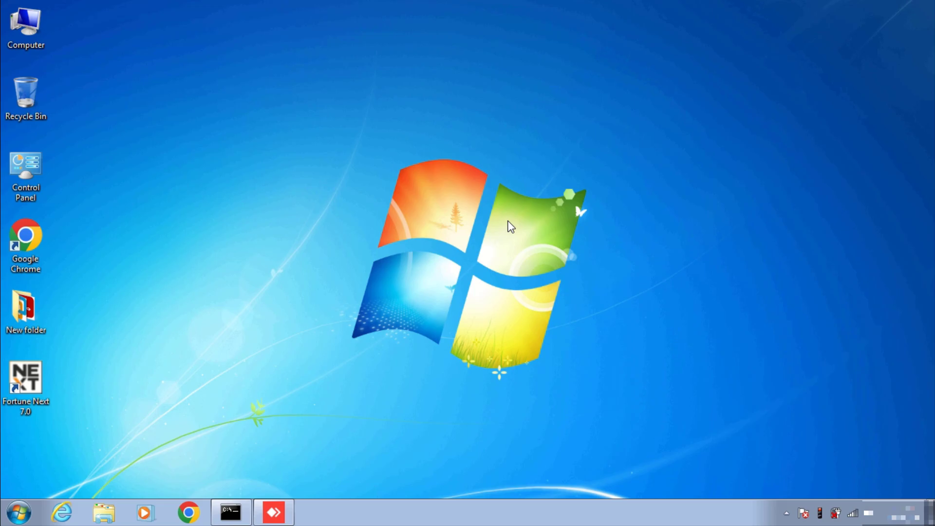
# - Browse the \\ids-server shares over Wi-Fi, close the window, and check the connected wireless network
pyautogui.press('super+r')
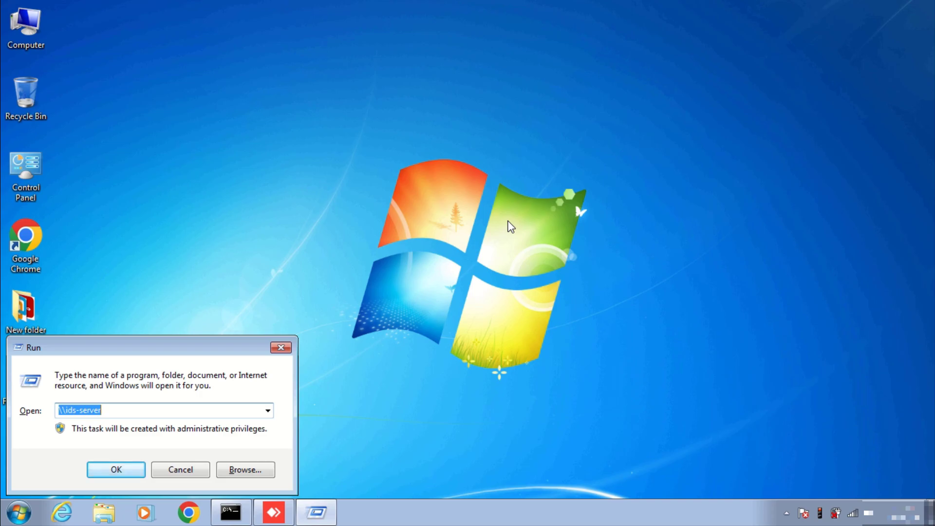
pyautogui.write('\\\\ids')
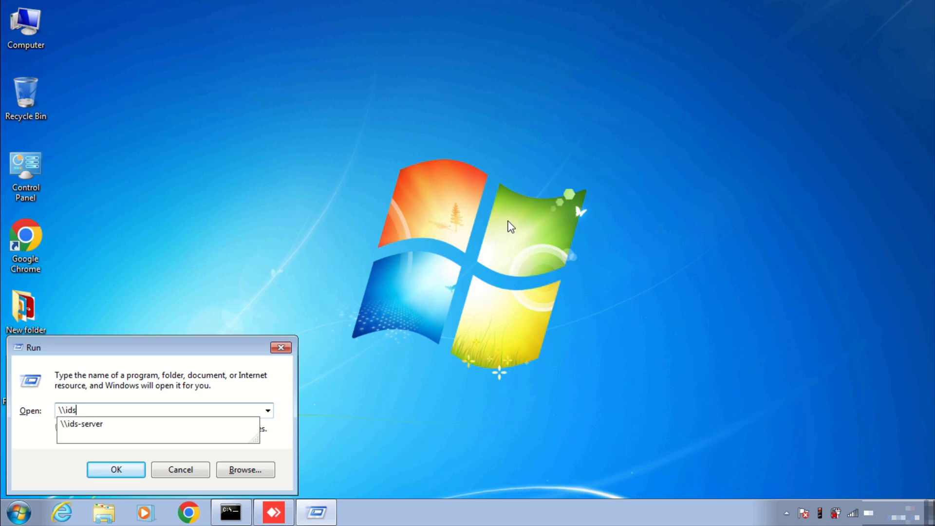
pyautogui.press('Down')
pyautogui.press('Return')
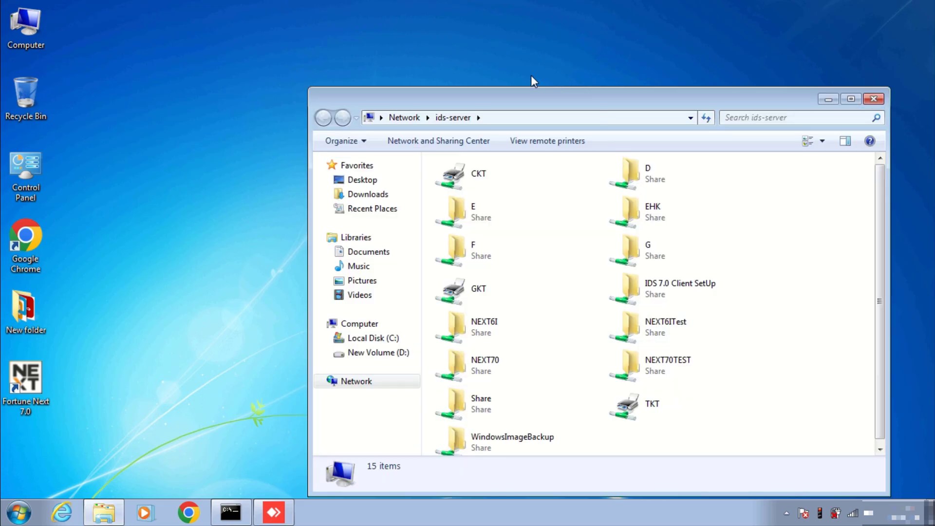
pyautogui.moveTo(531, 92); pyautogui.dragTo(453, 69)
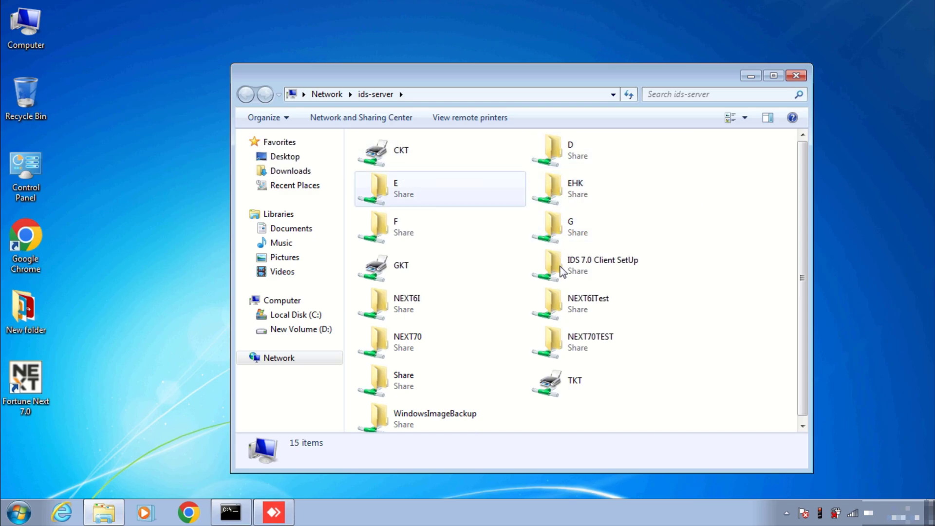
pyautogui.click(795, 77)
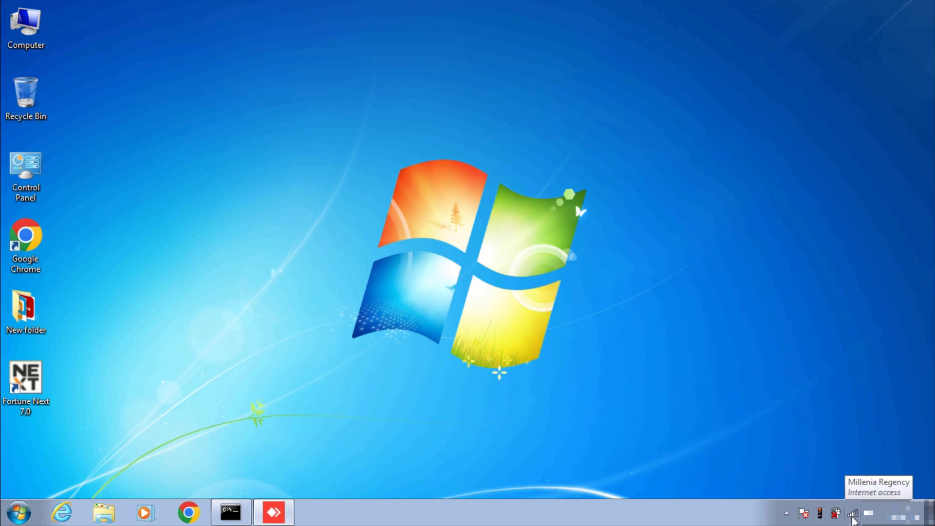
pyautogui.click(854, 517)
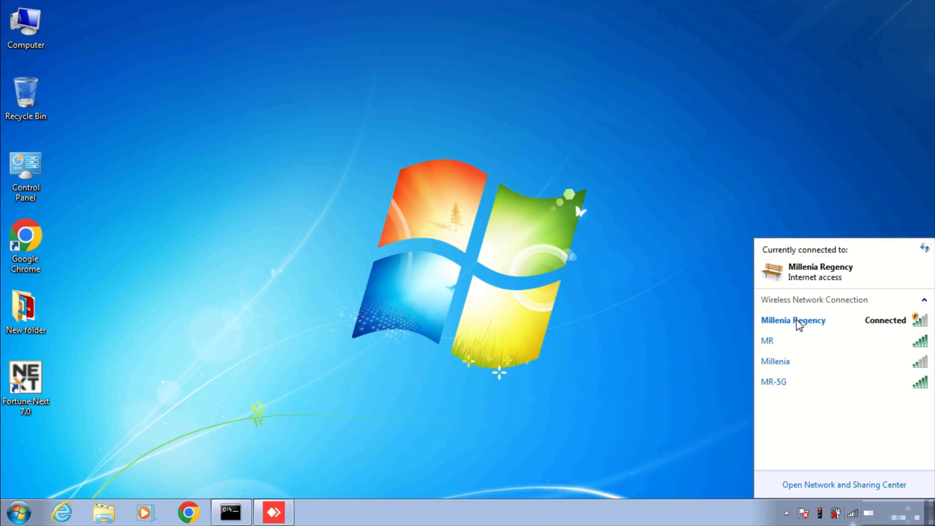
pyautogui.click(628, 207)
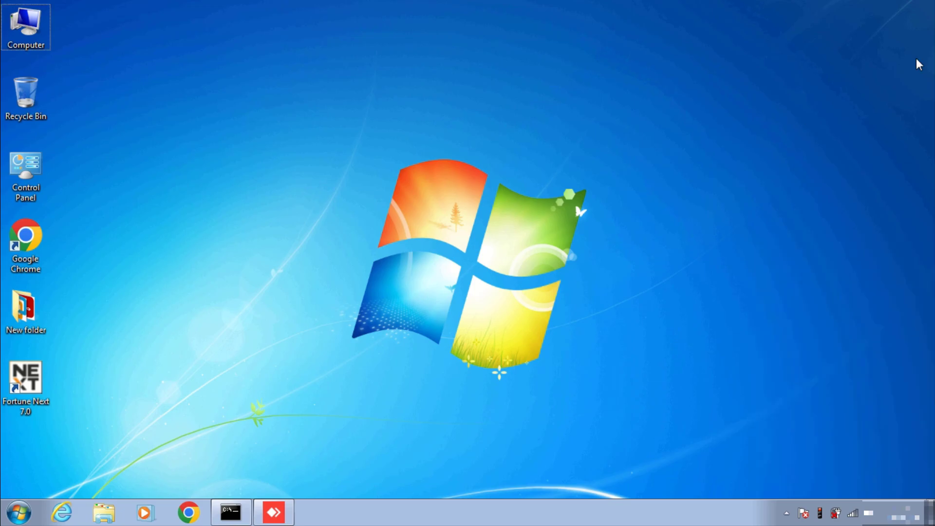
# - Launch Fortune Next 7.0 and log in to the NEXT65 database as IDSPMS with the account password
pyautogui.doubleClick(31, 387)
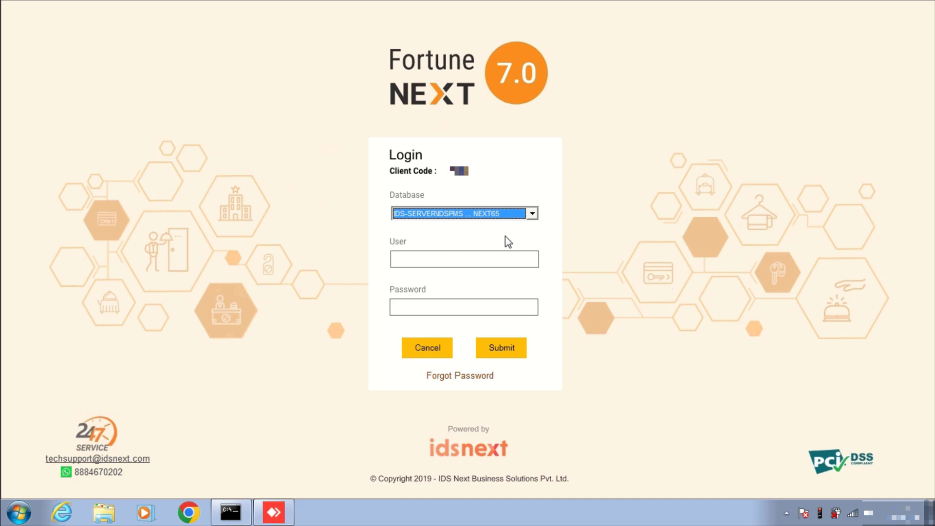
pyautogui.click(450, 260)
pyautogui.write('IDSPMS')
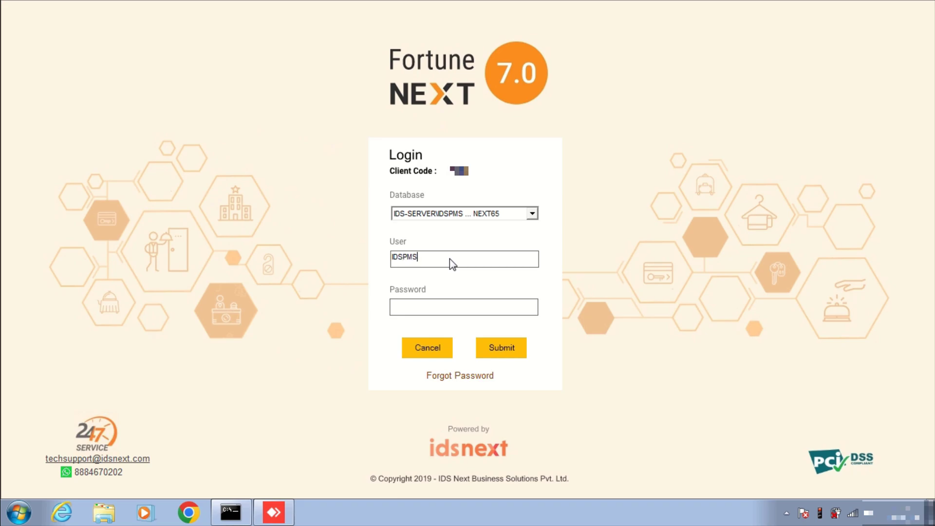
pyautogui.press('Tab')
pyautogui.write('**********')
pyautogui.press('Return')
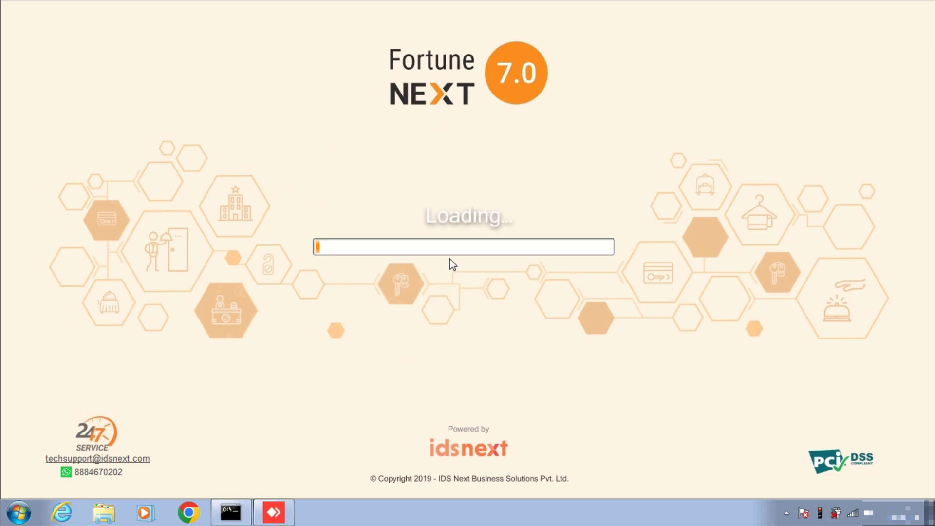